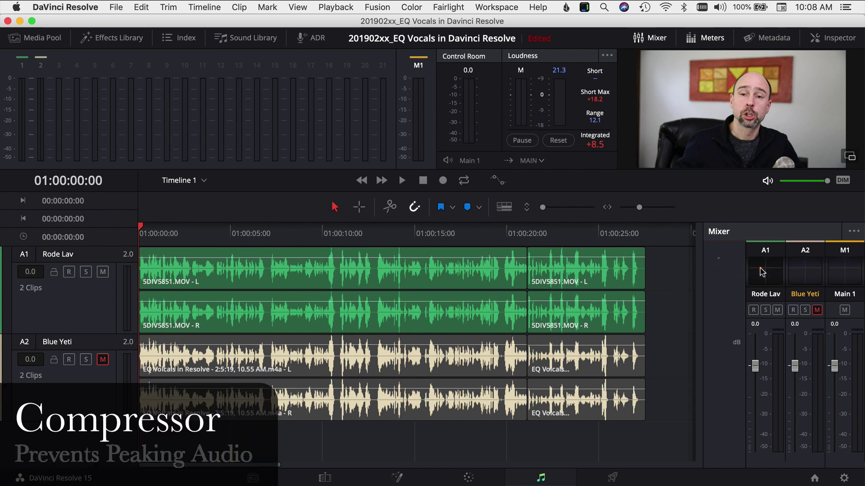
# Enable the Rode Lav compressor and raise its make-up gain to 3.6 dB while listening.
pyautogui.doubleClick(761, 272)
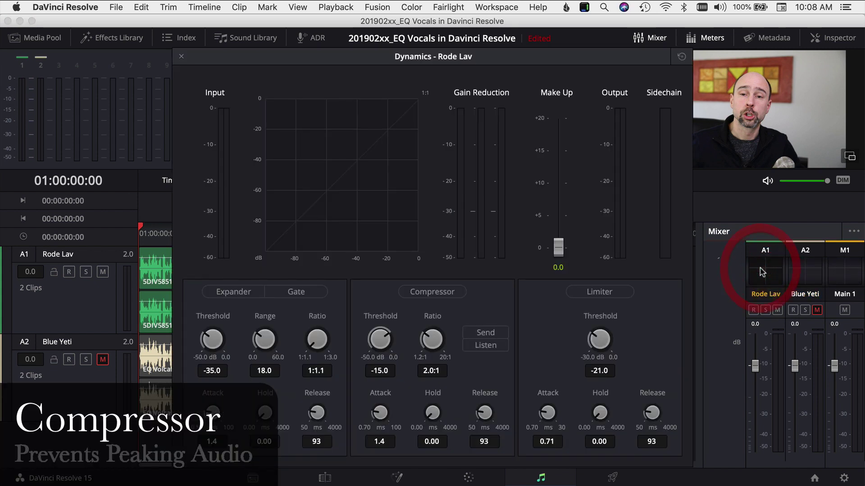
pyautogui.click(432, 292)
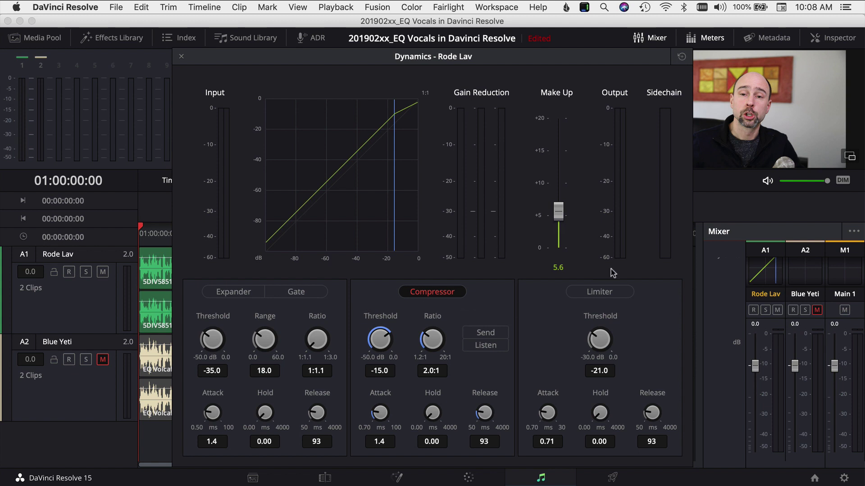
pyautogui.moveTo(563, 214); pyautogui.dragTo(558, 247)
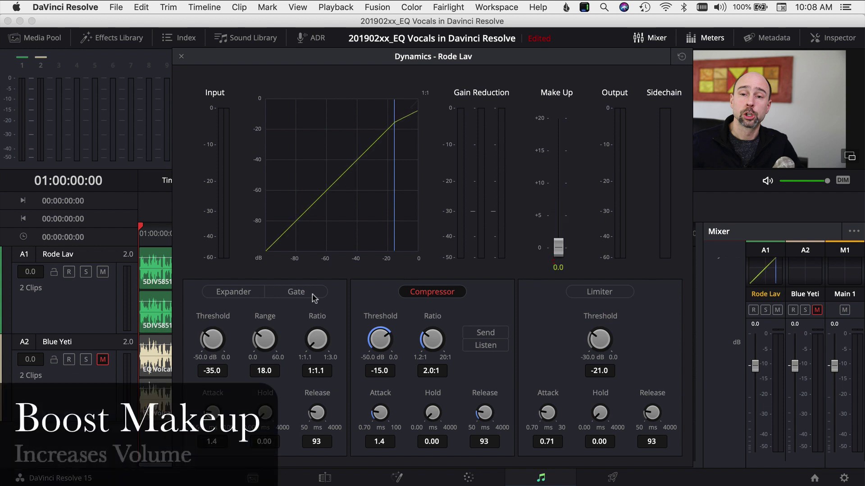
pyautogui.click(141, 227)
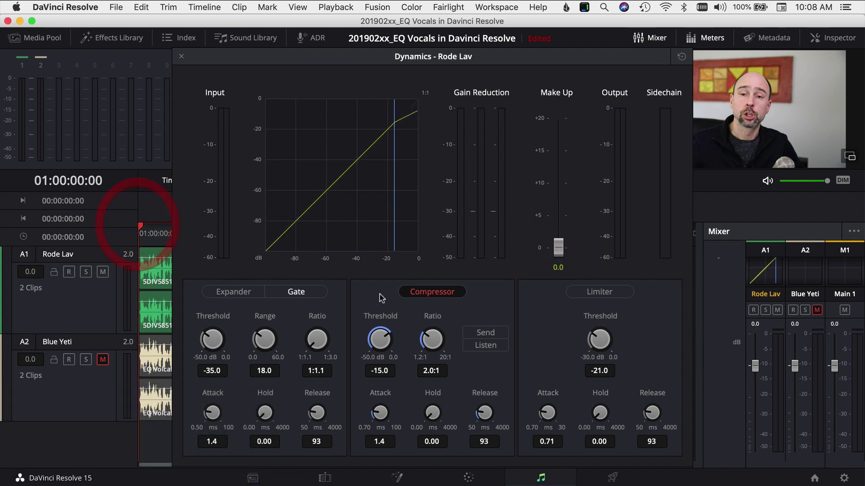
pyautogui.press('space')
pyautogui.moveTo(558, 247); pyautogui.dragTo(551, 224)
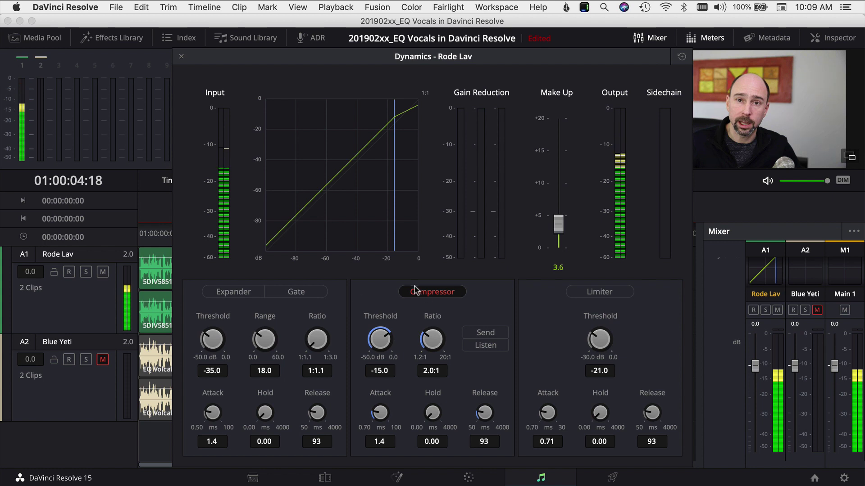
# A/B the Rode Lav compressor bypassed and active during playback, then close the dynamics window.
pyautogui.click(135, 223)
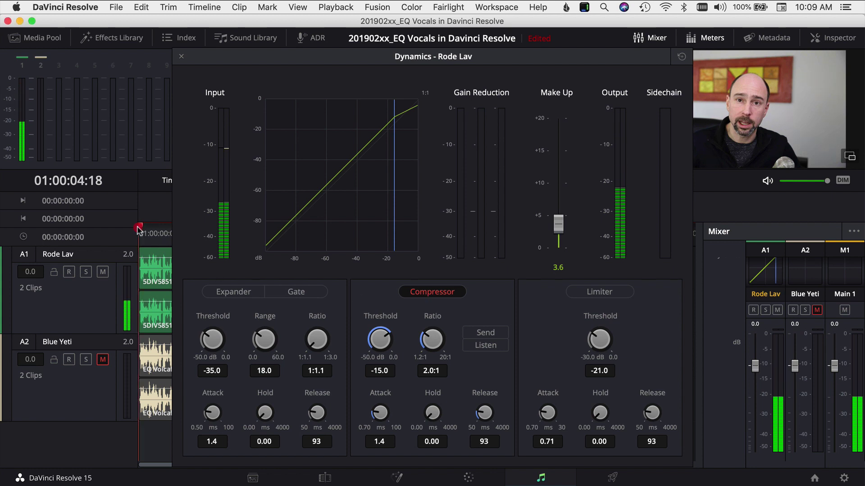
pyautogui.click(425, 293)
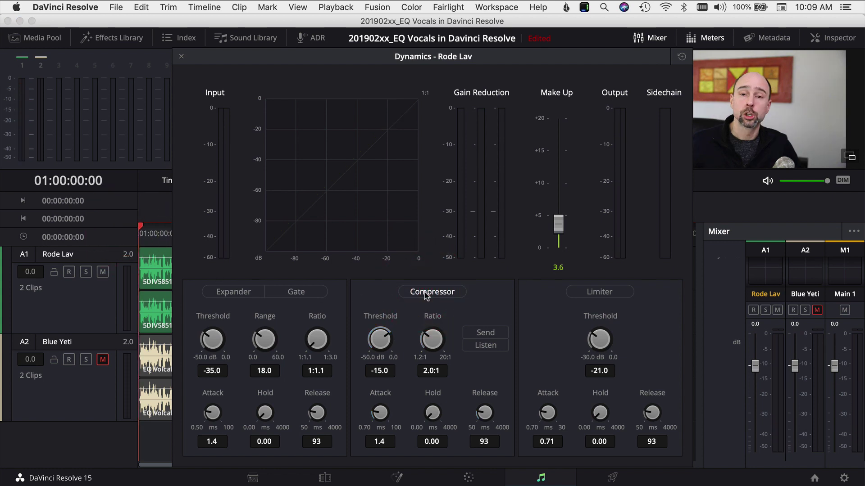
pyautogui.press('space')
pyautogui.click(424, 293)
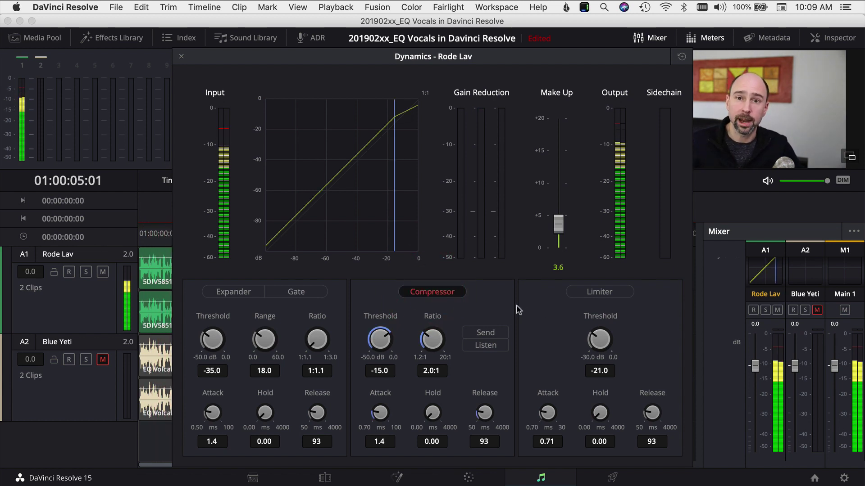
pyautogui.click(182, 56)
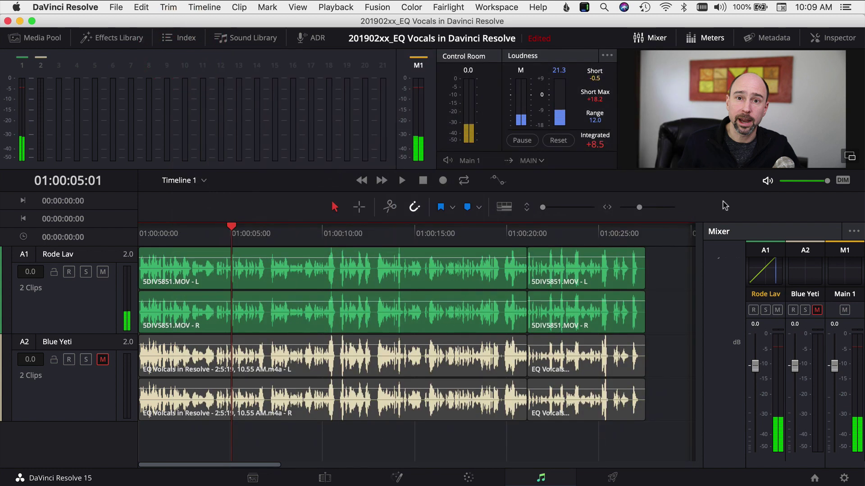
# Insert a FairlightFX Multiband Compressor into Rode Lav's first effects slot.
pyautogui.scroll(3, 771, 270)
pyautogui.click(765, 283)
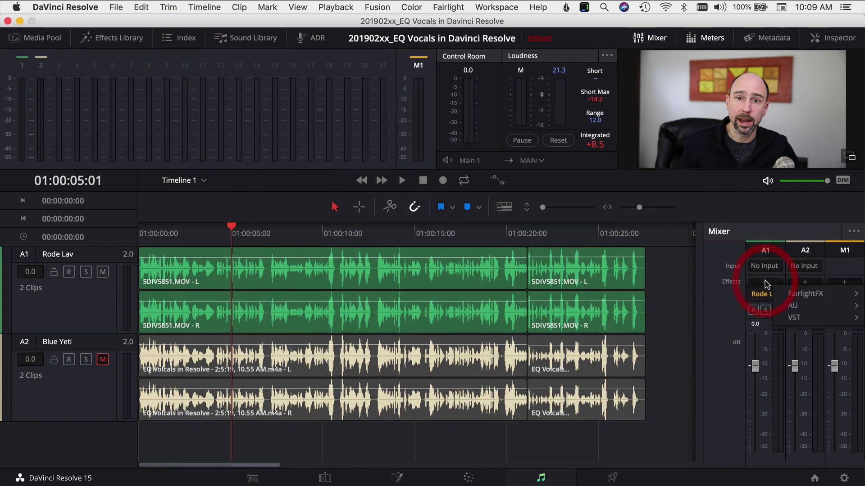
pyautogui.moveTo(792, 294)
pyautogui.click(713, 392)
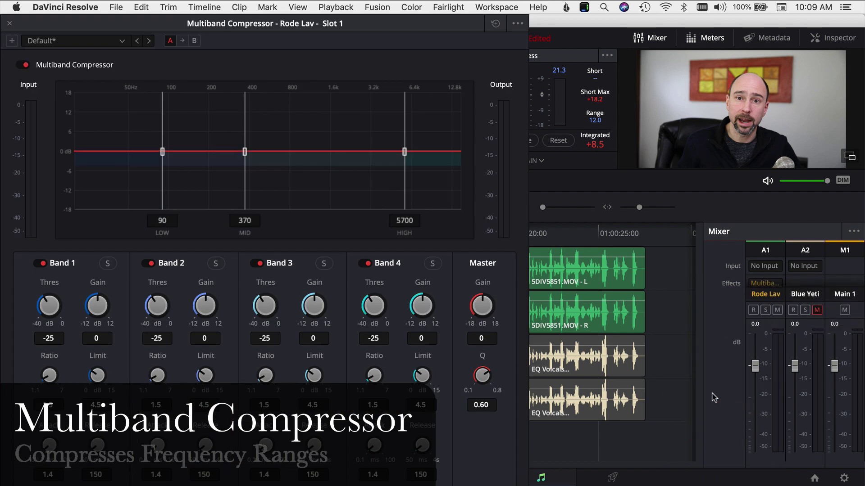
# Preview the Multiband Compressor bypassed and active from the timeline start, then close it.
pyautogui.moveTo(247, 29); pyautogui.dragTo(361, 25)
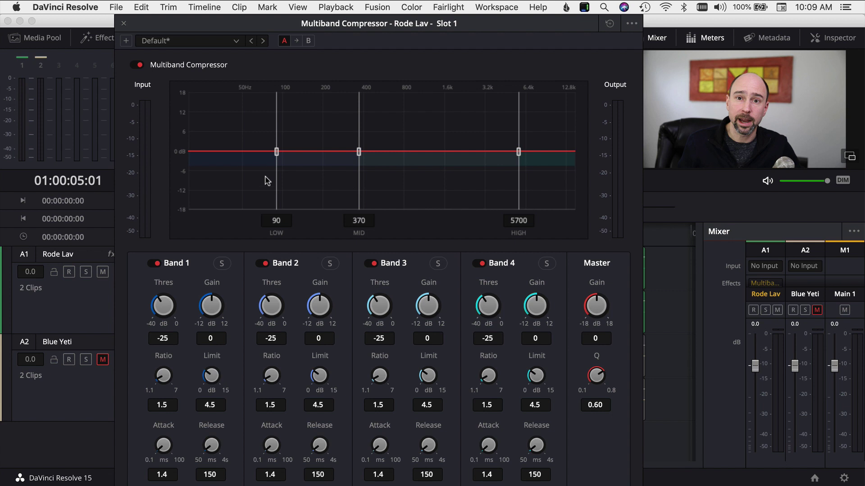
pyautogui.moveTo(290, 23); pyautogui.dragTo(370, 24)
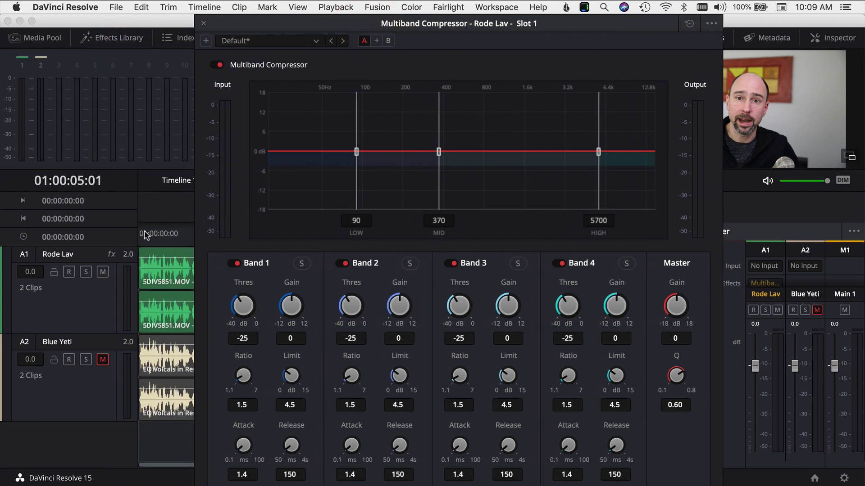
pyautogui.click(139, 232)
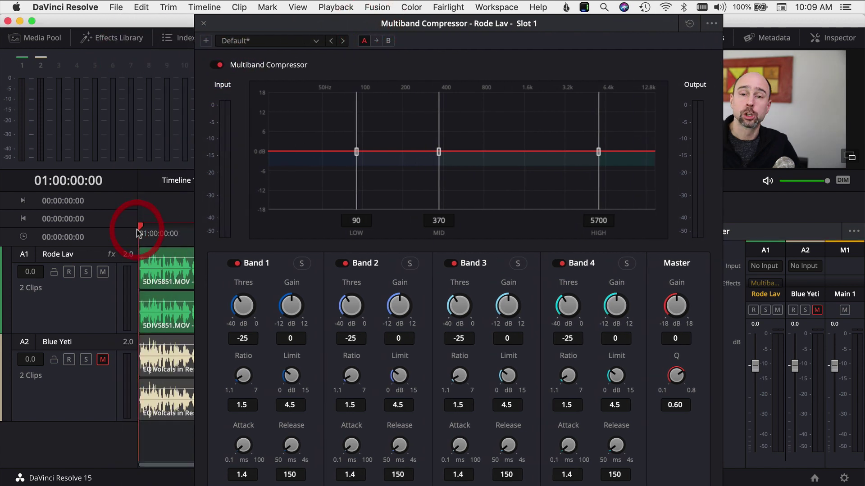
pyautogui.click(217, 65)
pyautogui.press('space')
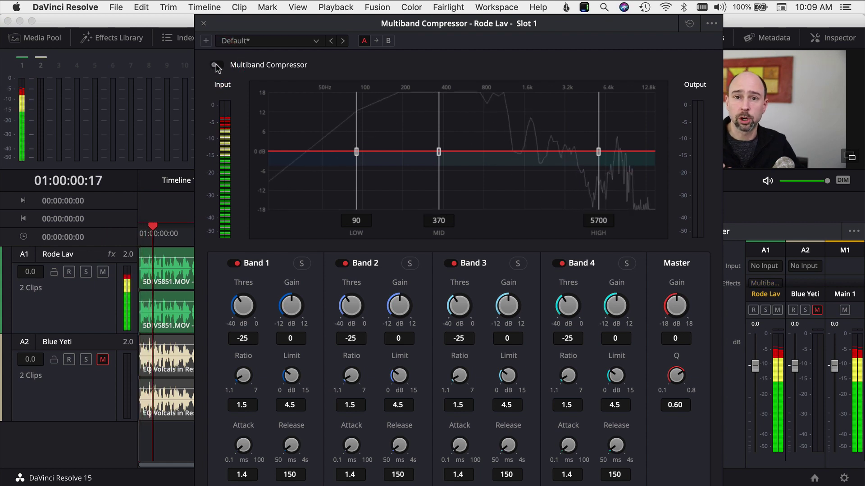
pyautogui.click(217, 65)
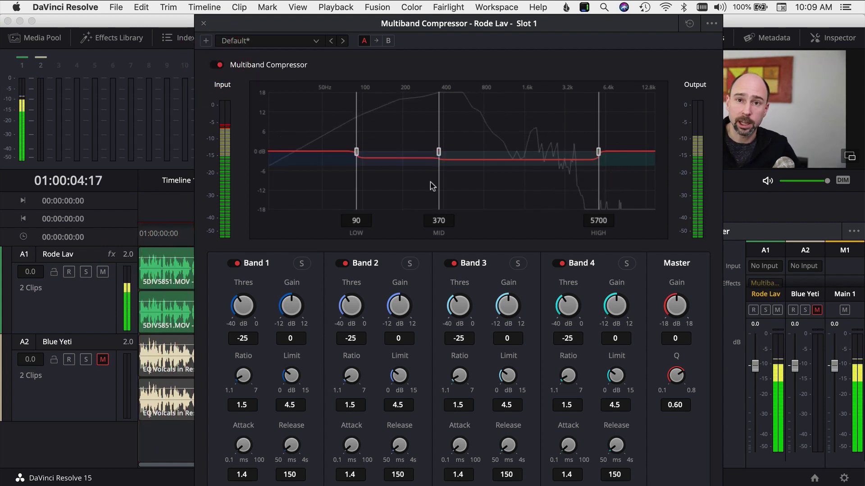
pyautogui.press('space')
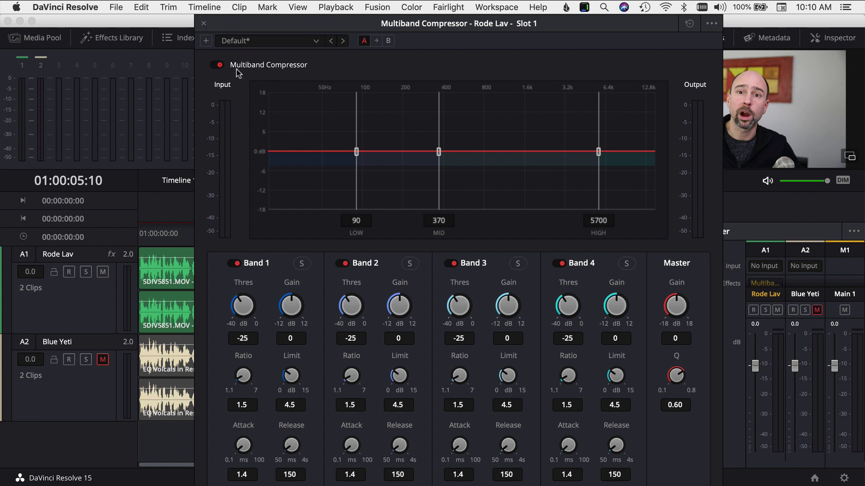
pyautogui.click(203, 25)
# Add a De-Esser to Rode Lav with the Male ESS preset and a narrow notch range.
pyautogui.moveTo(769, 283)
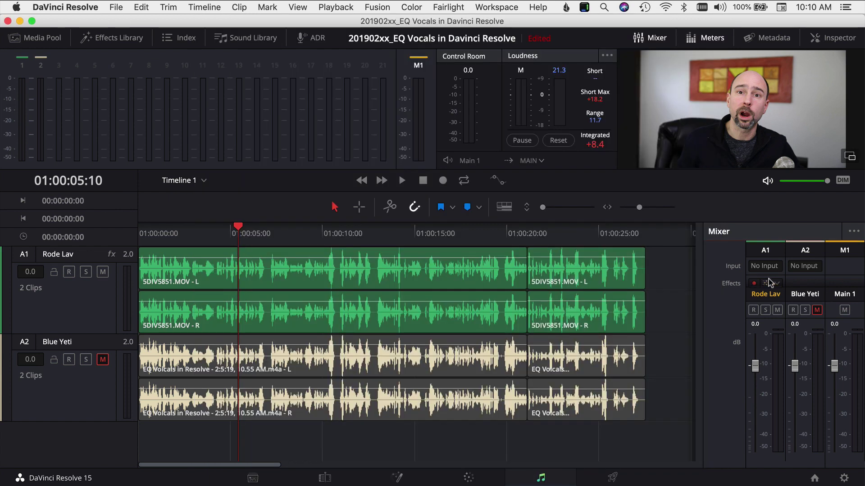
pyautogui.scroll(-2, 769, 283)
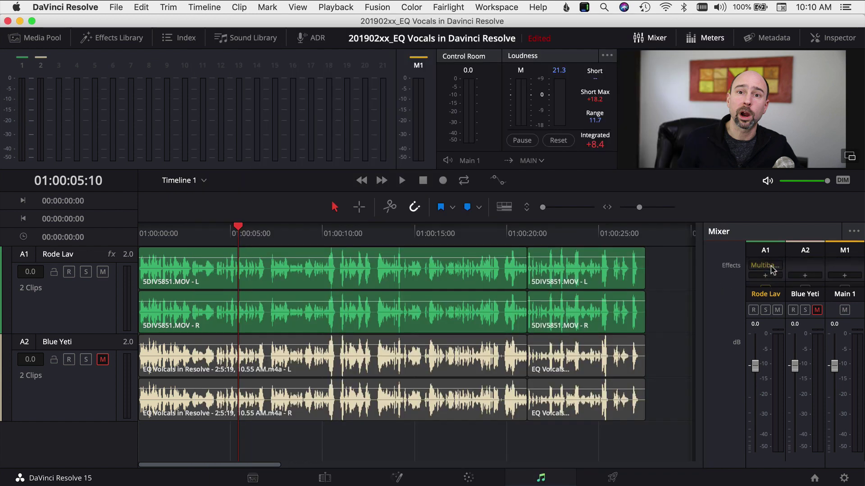
pyautogui.click(769, 276)
pyautogui.moveTo(790, 288)
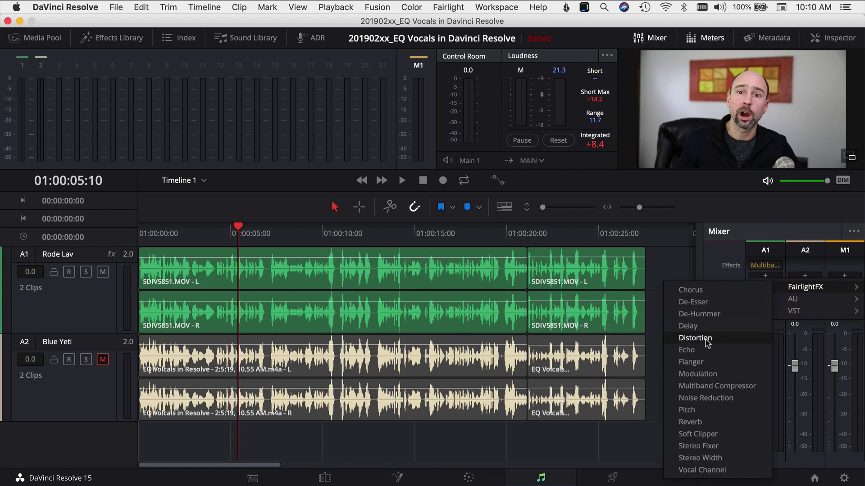
pyautogui.click(693, 302)
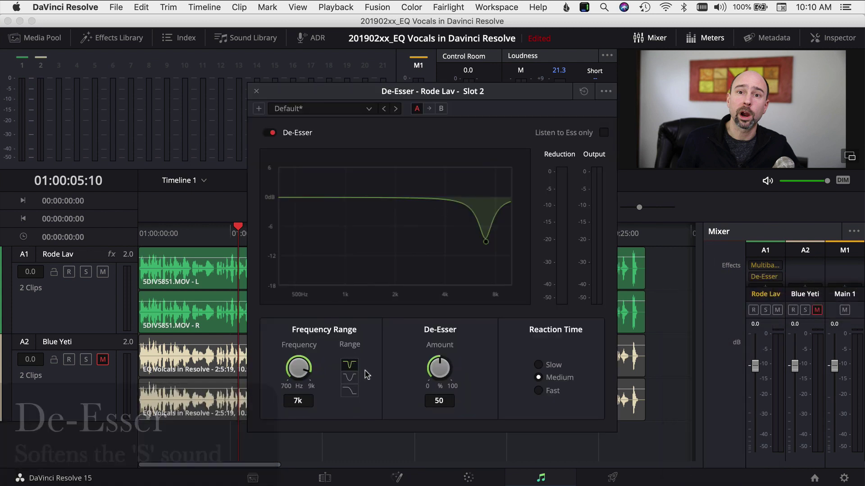
pyautogui.click(318, 110)
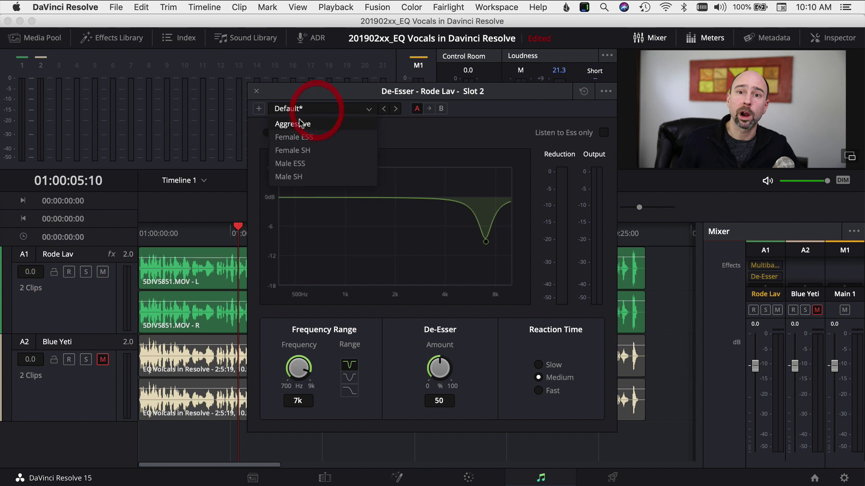
pyautogui.click(285, 165)
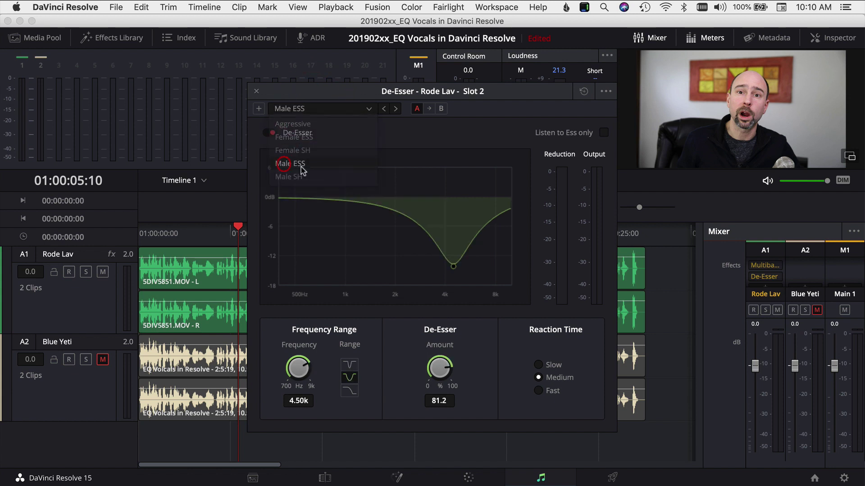
pyautogui.click(351, 365)
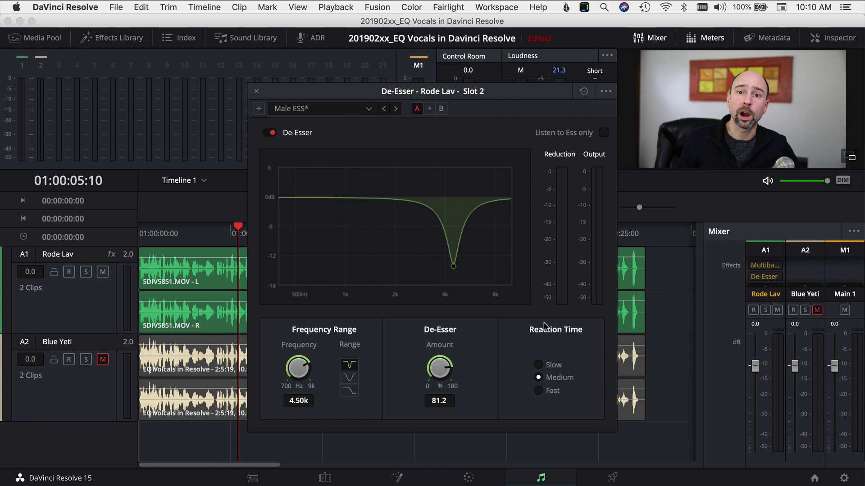
# Compare the de-esser off and on (4.50k, amount 81.2) during playback, then close it.
pyautogui.press('Home')
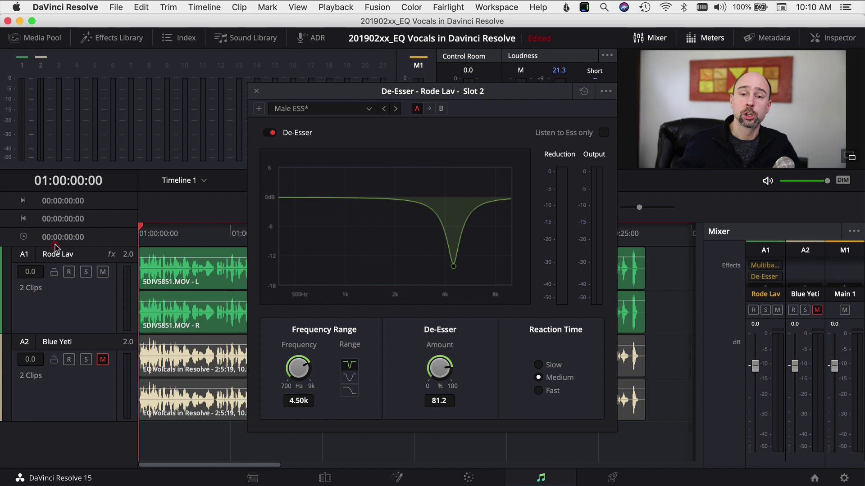
pyautogui.click(269, 132)
pyautogui.press('space')
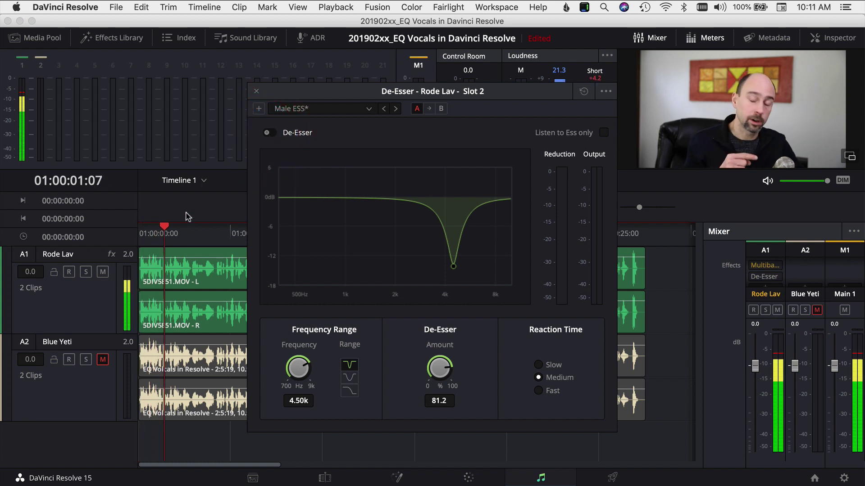
pyautogui.click(140, 240)
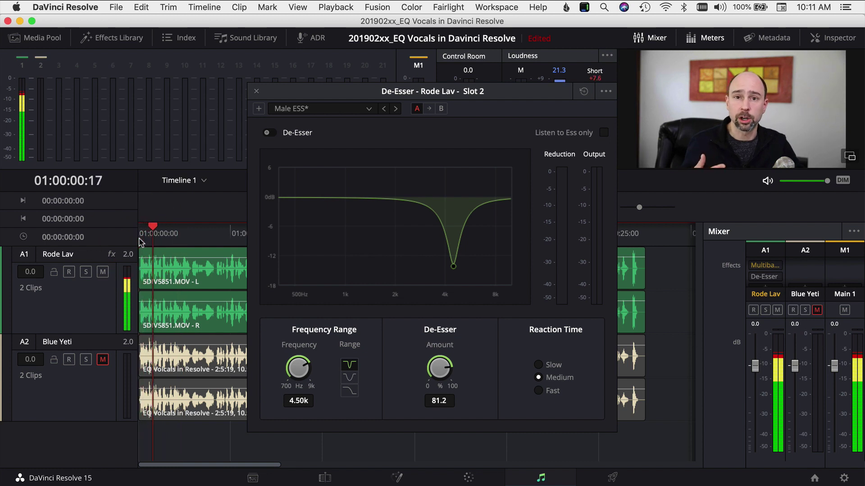
pyautogui.click(139, 233)
pyautogui.click(270, 132)
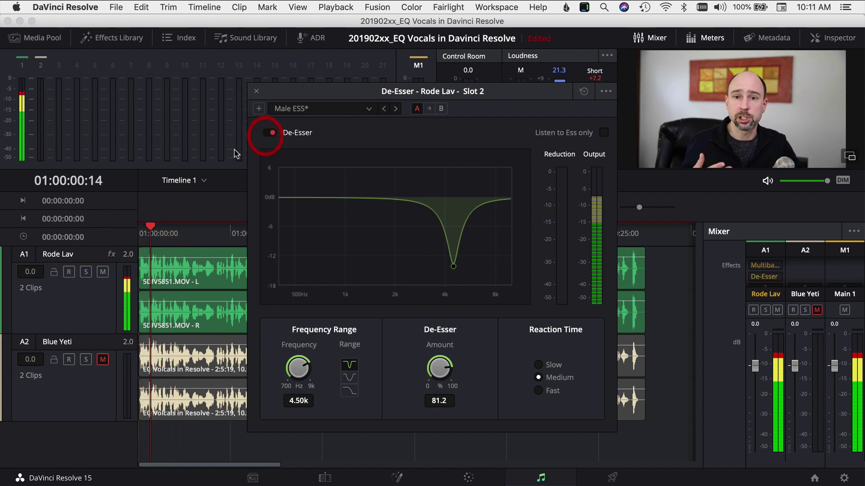
pyautogui.click(140, 233)
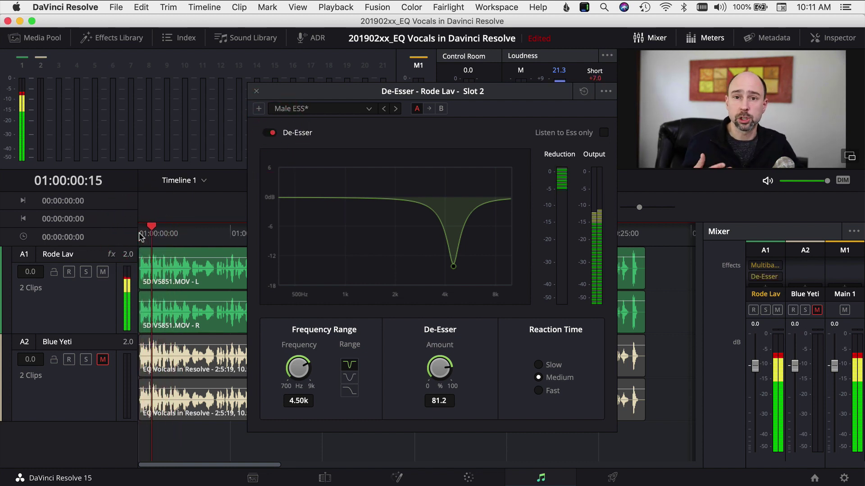
pyautogui.press('space')
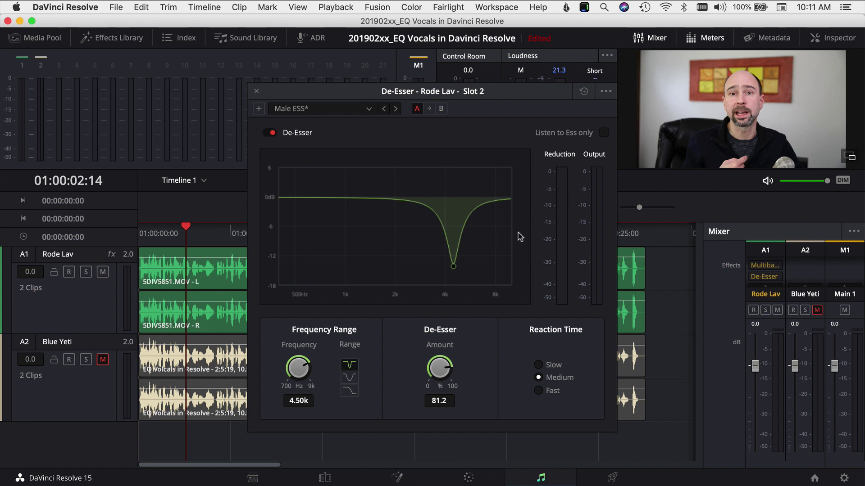
pyautogui.click(256, 91)
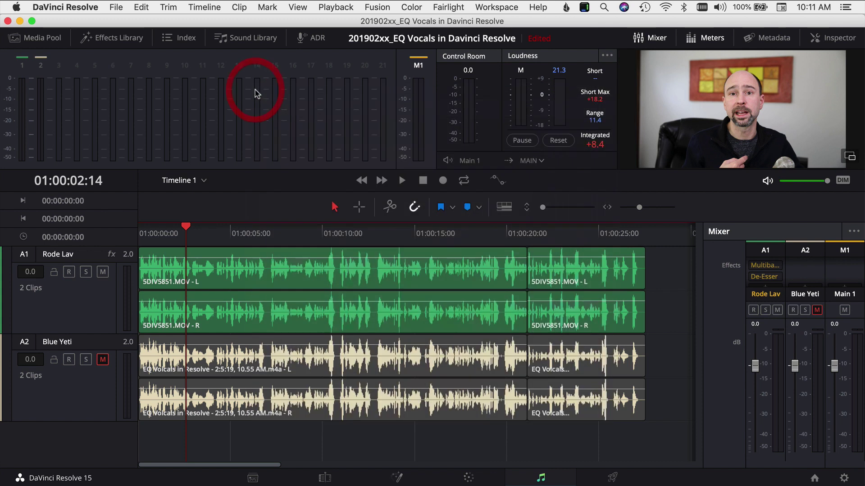
# Add a FairlightFX Stereo Fixer to Rode Lav's third effects slot.
pyautogui.scroll(-2, 755, 273)
pyautogui.scroll(2, 754, 273)
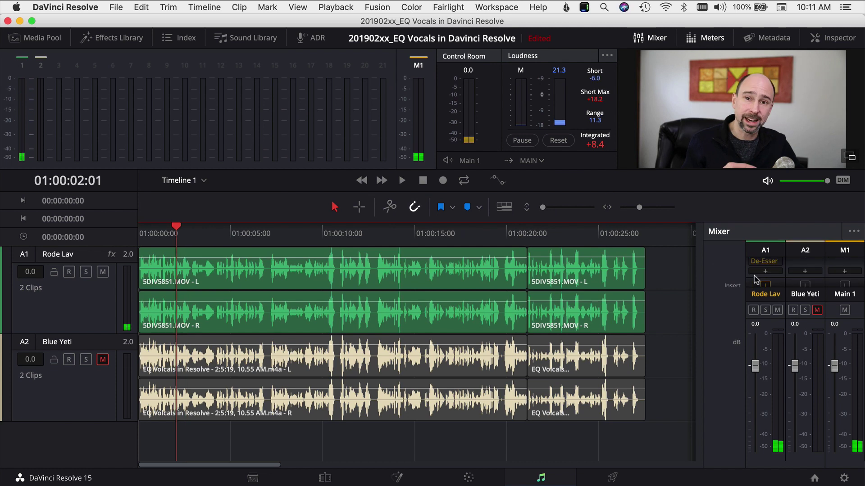
pyautogui.click(765, 271)
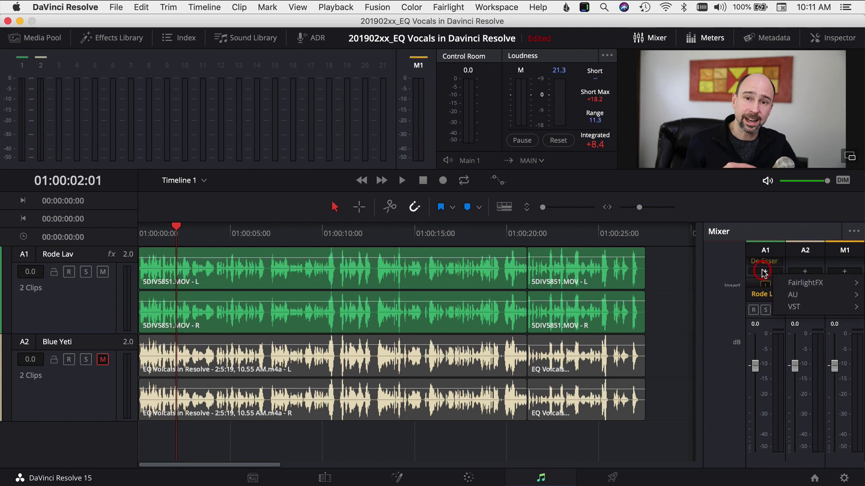
pyautogui.moveTo(796, 283)
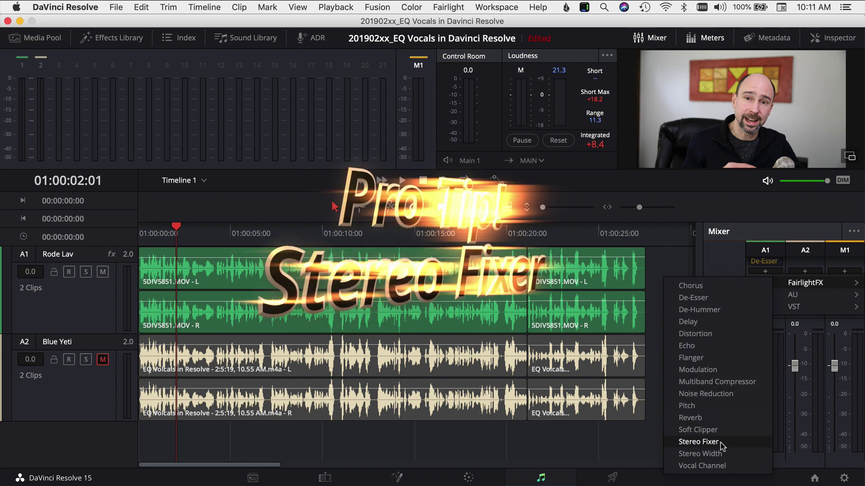
pyautogui.click(696, 442)
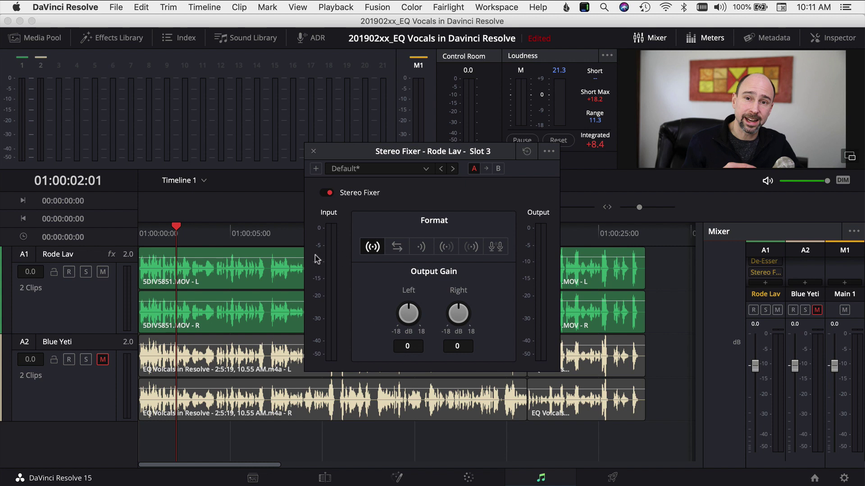
# Play the vocals from near the start to audition the Stereo Fixer, left output gain -10.6 dB.
pyautogui.click(152, 238)
pyautogui.press('space')
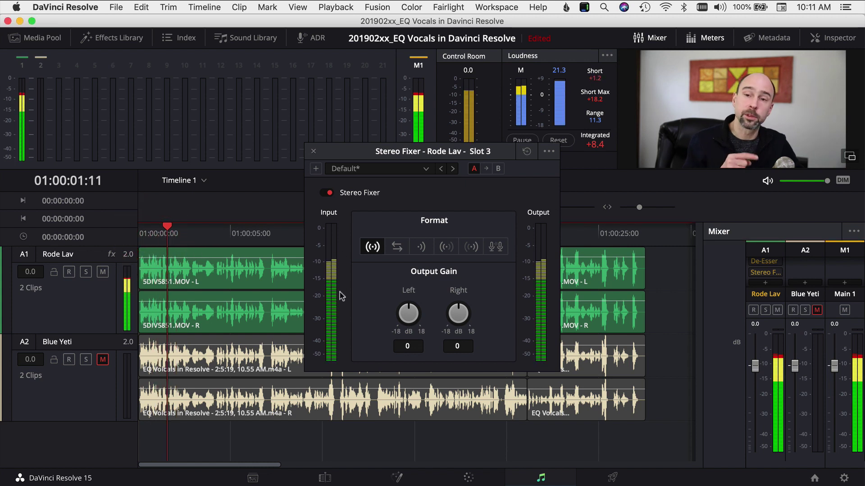
pyautogui.press('space')
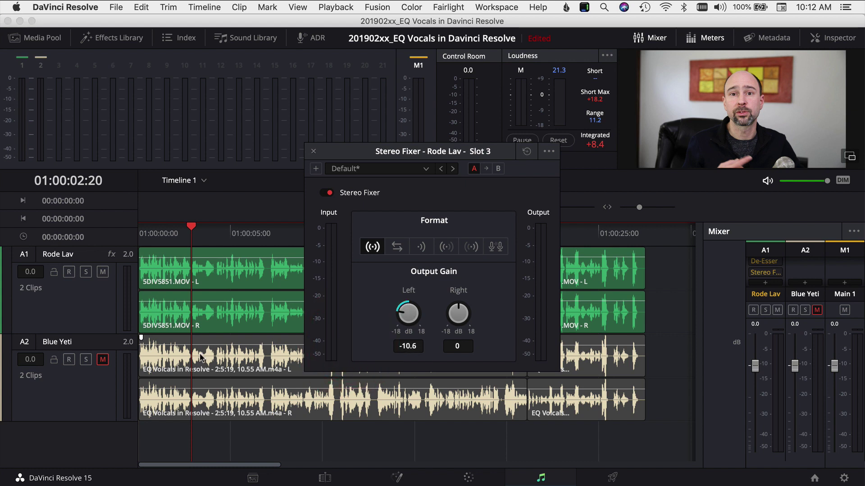
pyautogui.press('space')
pyautogui.press('space')
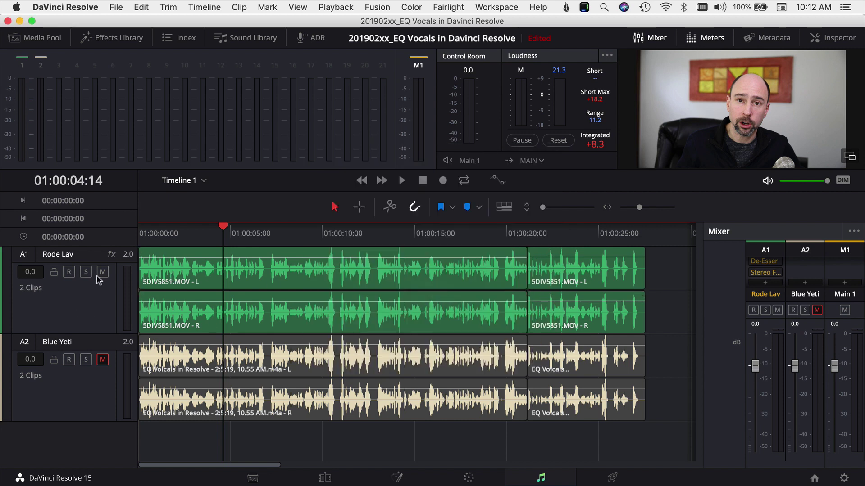
# Mute the Rode Lav track, unmute Blue Yeti, and return to the timeline start.
pyautogui.click(103, 271)
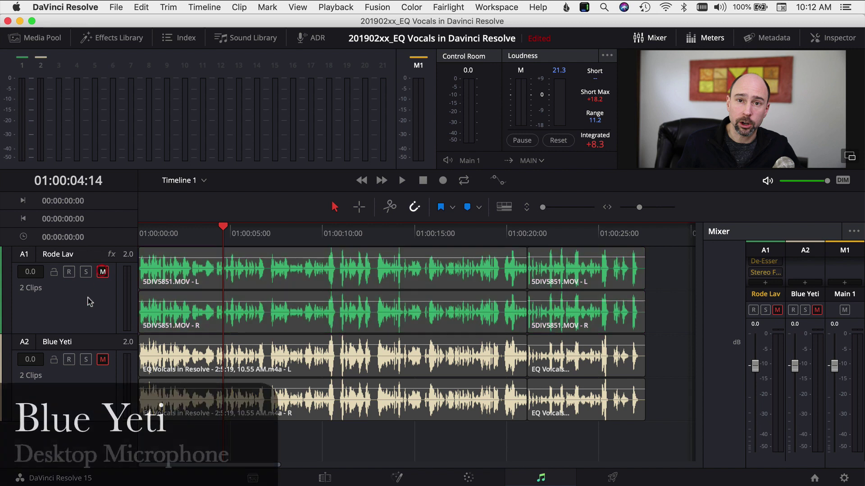
pyautogui.click(99, 363)
pyautogui.press('Home')
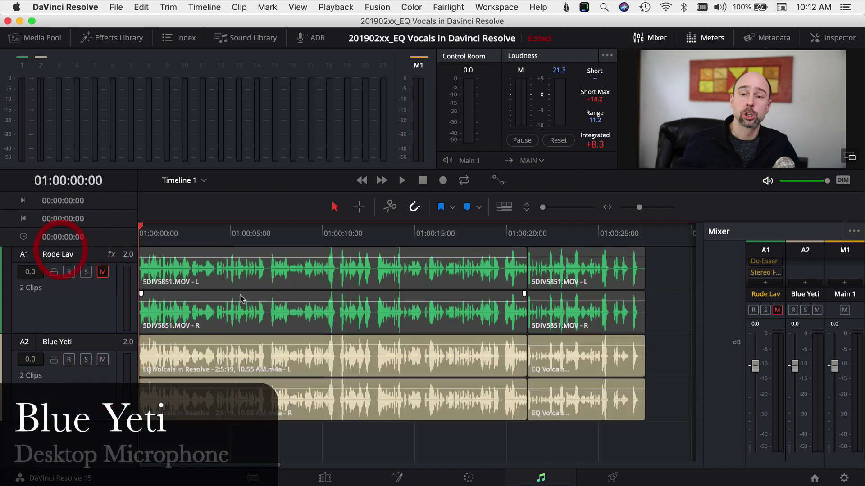
pyautogui.scroll(-4, 818, 274)
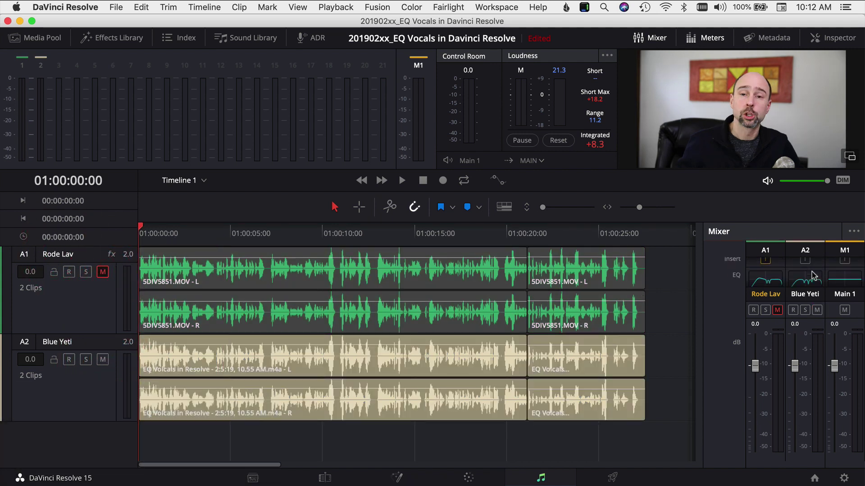
# Enable Blue Yeti's compressor with 4.2 dB make-up gain and A/B it during playback.
pyautogui.click(810, 280)
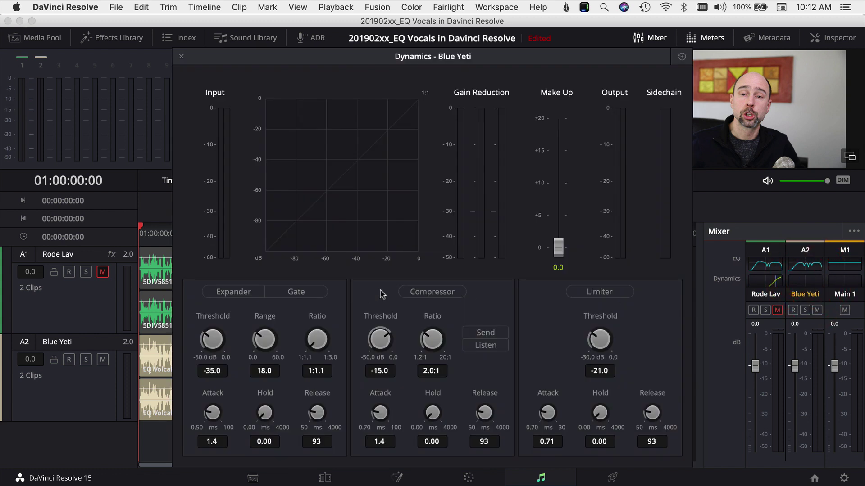
pyautogui.click(421, 292)
pyautogui.moveTo(557, 248); pyautogui.dragTo(561, 221)
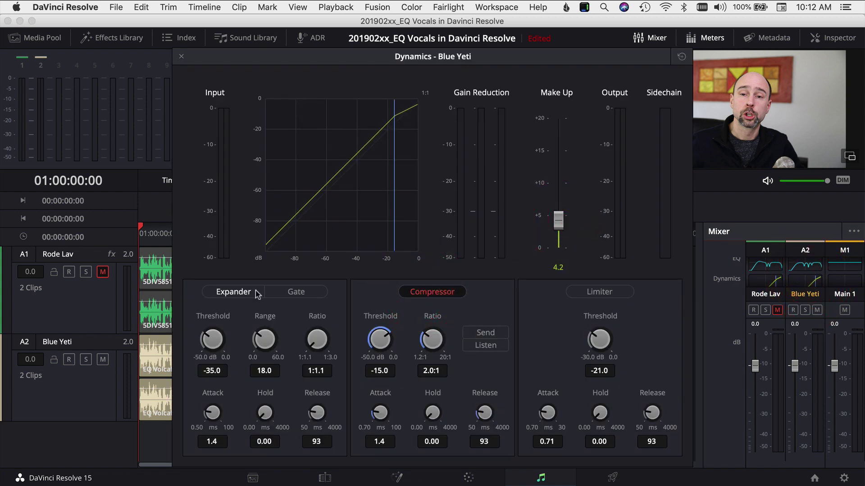
pyautogui.click(403, 292)
pyautogui.press('space')
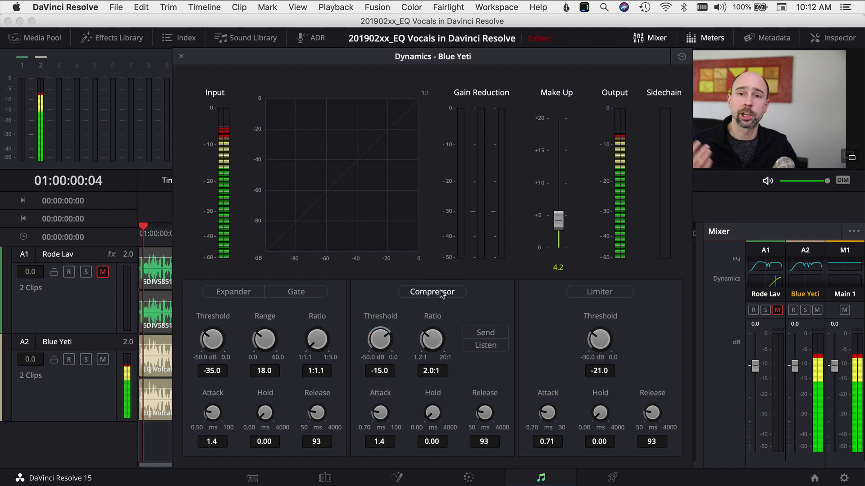
pyautogui.click(439, 293)
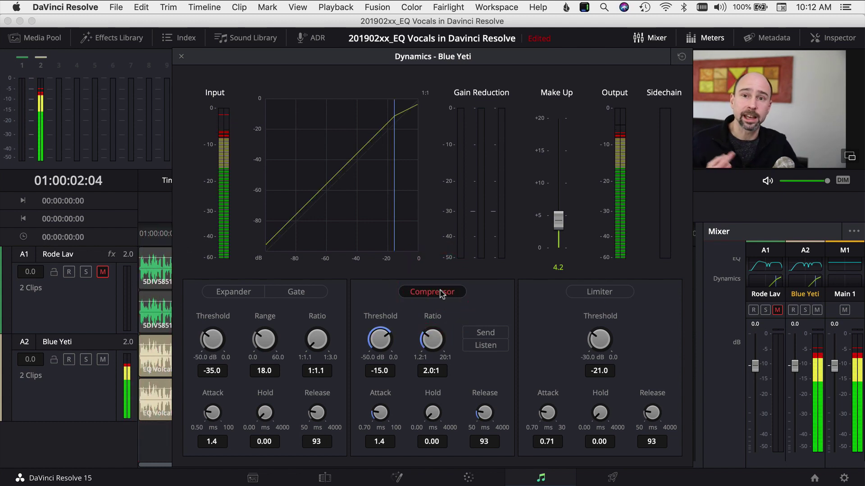
pyautogui.press('space')
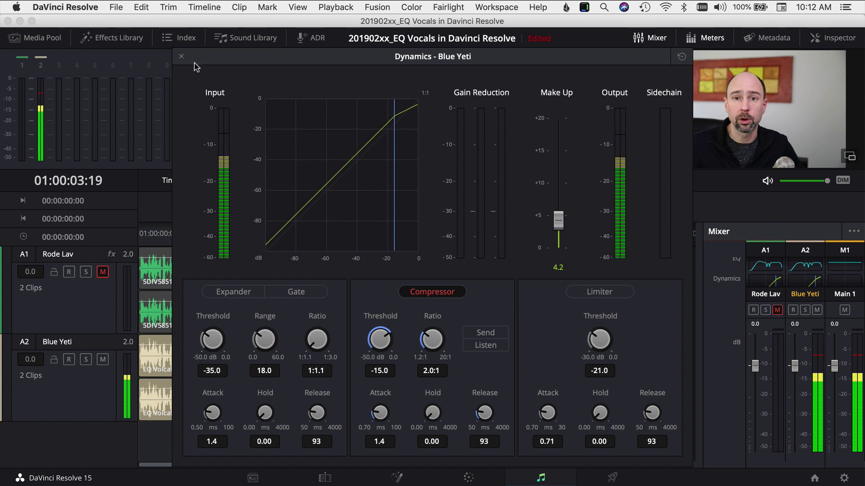
pyautogui.click(181, 56)
pyautogui.click(805, 278)
# Add a De-Esser to Blue Yeti using the Male ESS preset with a narrow-band range.
pyautogui.moveTo(807, 293)
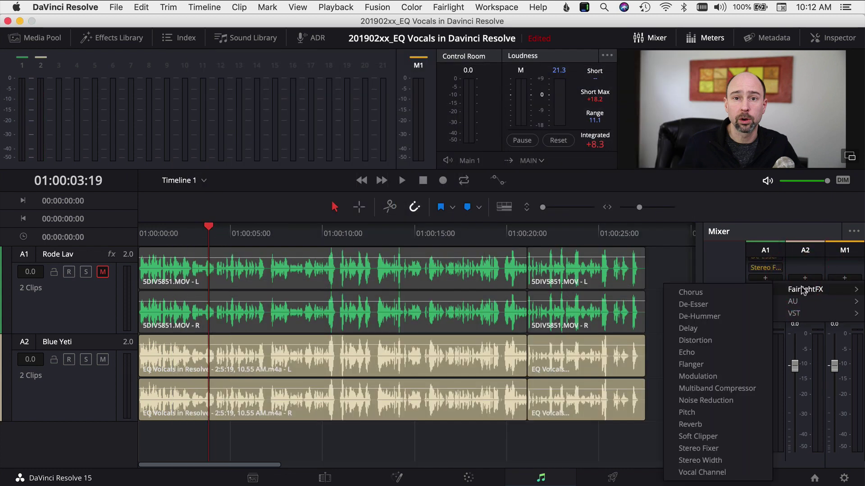
pyautogui.click(696, 304)
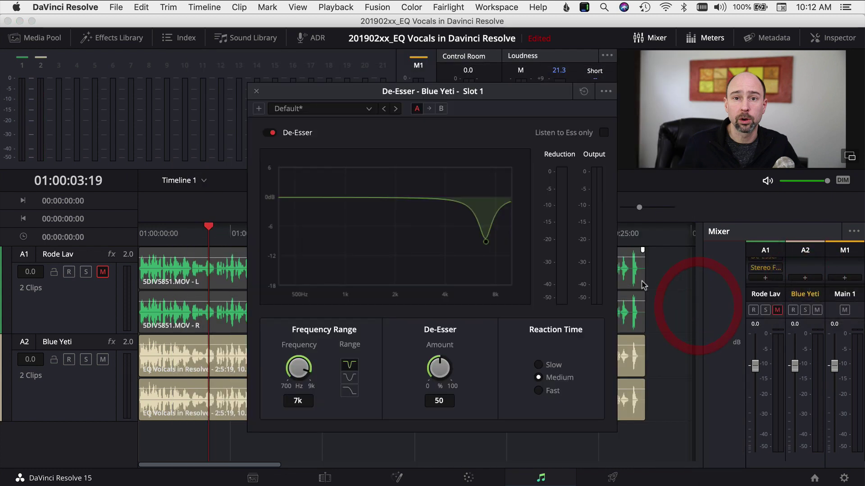
pyautogui.click(322, 109)
pyautogui.click(301, 163)
pyautogui.click(350, 365)
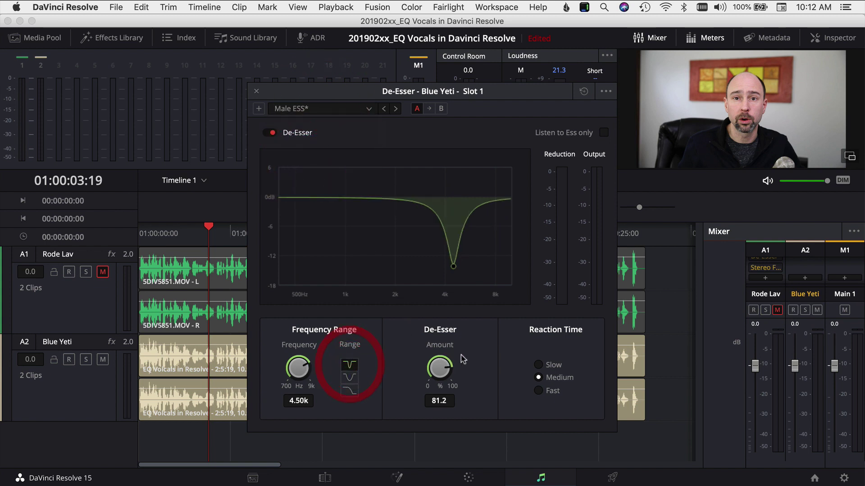
pyautogui.click(254, 93)
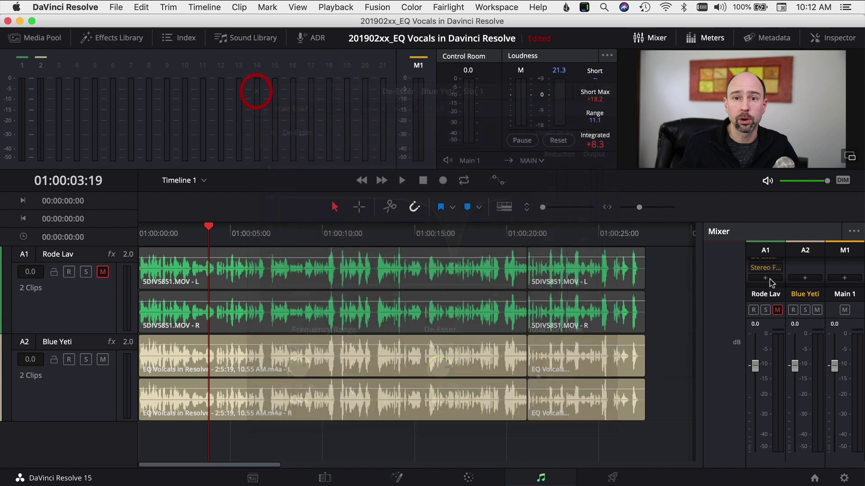
# Add a Multiband Compressor to Blue Yeti, close it, and play the vocals from the start.
pyautogui.click(805, 278)
pyautogui.moveTo(811, 293)
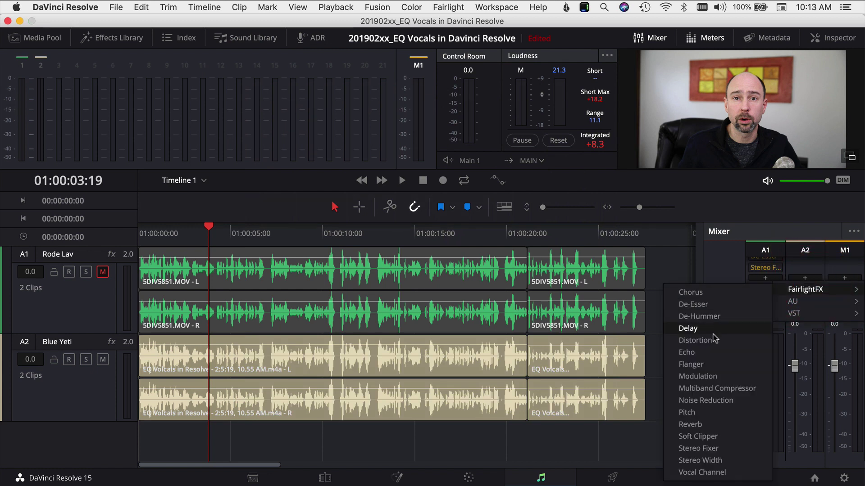
pyautogui.click(711, 388)
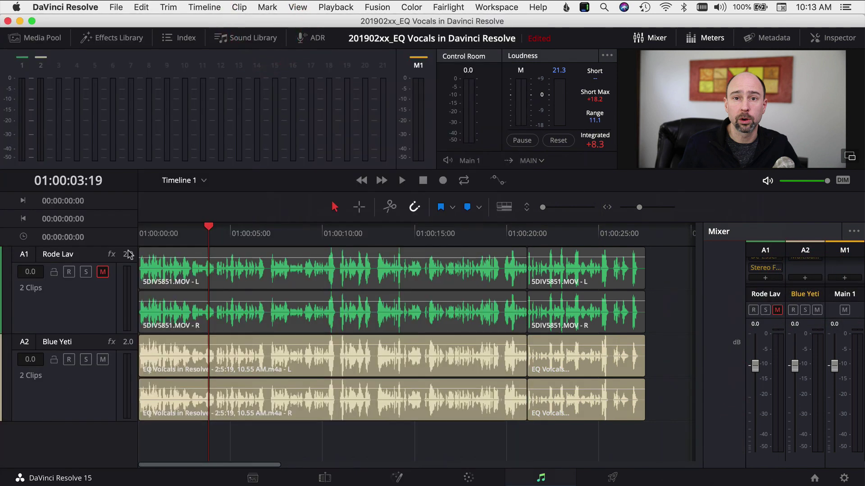
pyautogui.moveTo(208, 233); pyautogui.dragTo(125, 218)
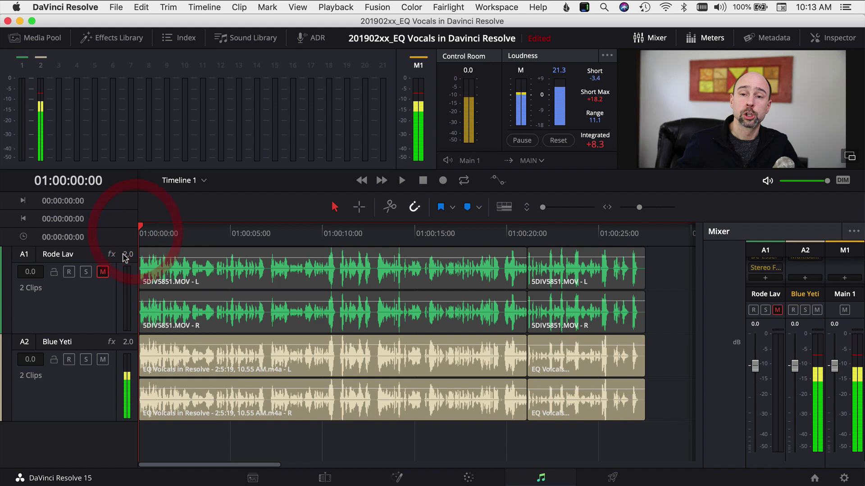
pyautogui.press('space')
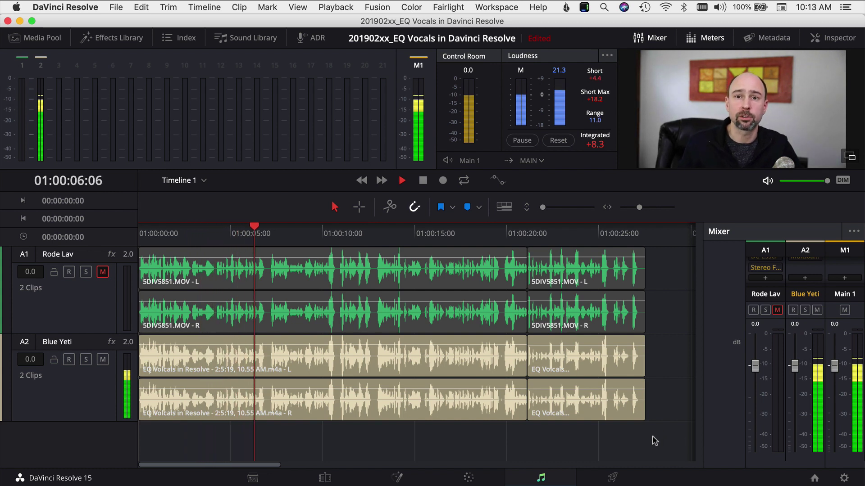
pyautogui.press('space')
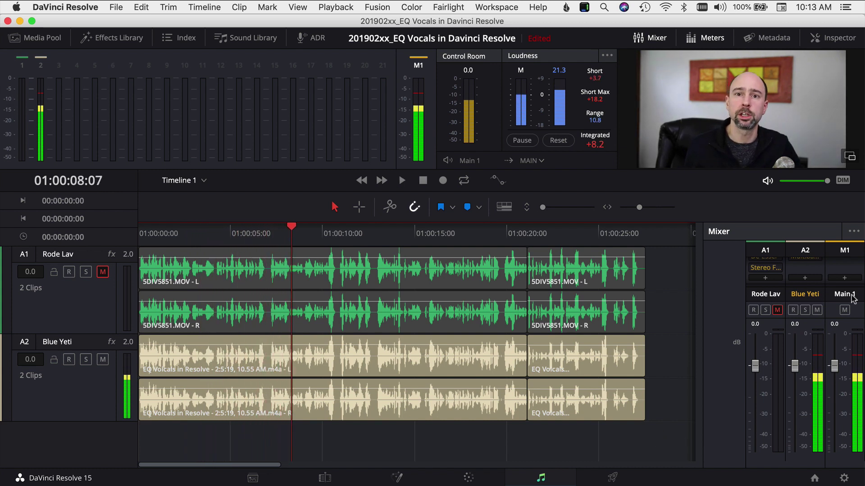
# Open the Blue Yeti track's six-band Equalizer from the Mixer's EQ row.
pyautogui.scroll(2, 810, 277)
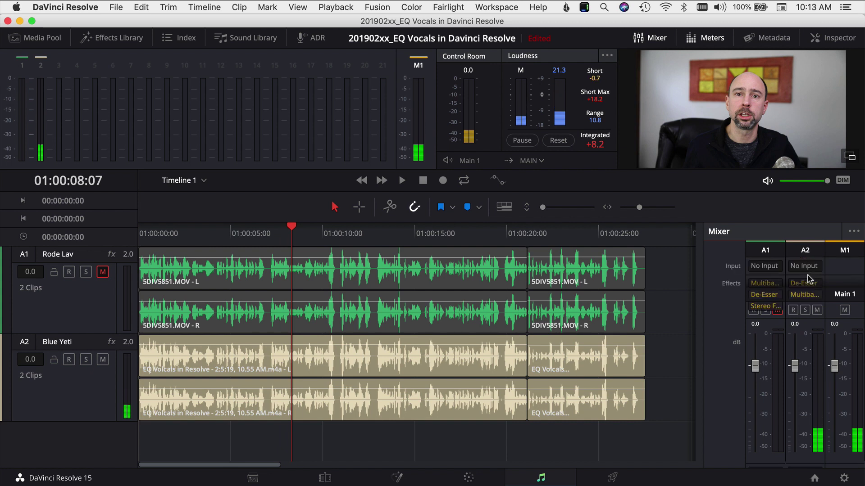
pyautogui.scroll(-2, 809, 277)
pyautogui.scroll(-2, 804, 278)
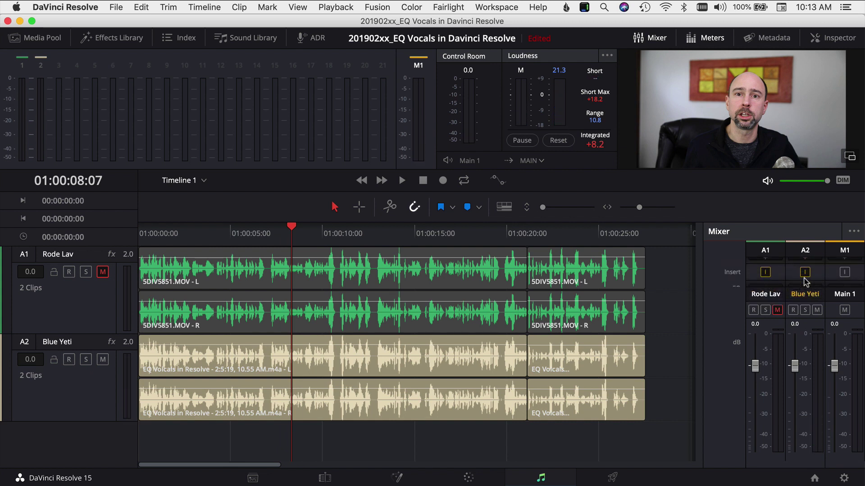
pyautogui.doubleClick(808, 270)
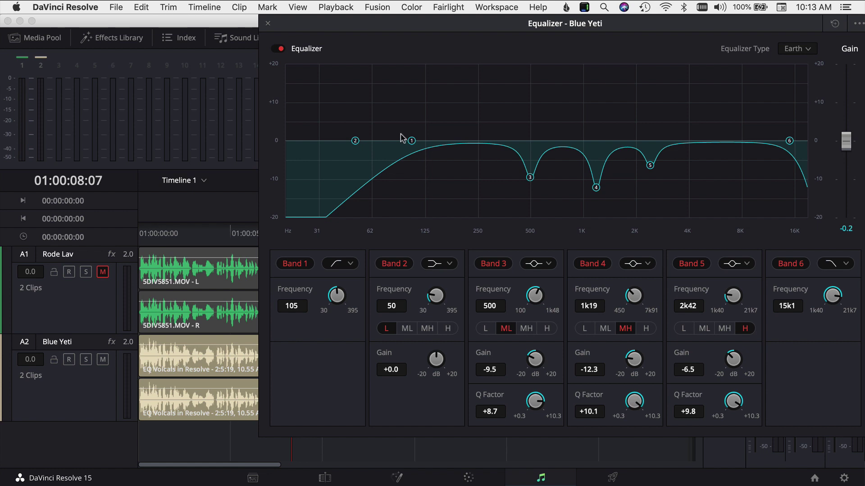
# Raise Blue Yeti's EQ Band 2 and change it to a Bell filter.
pyautogui.moveTo(355, 142); pyautogui.dragTo(474, 128)
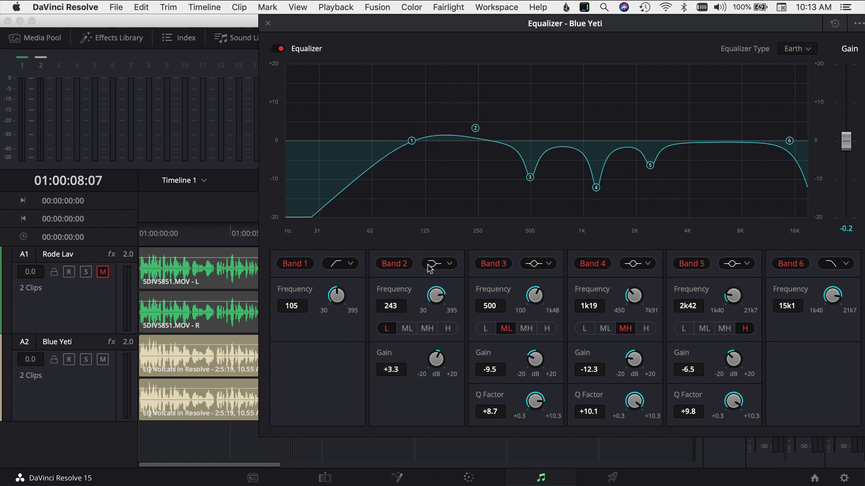
pyautogui.click(431, 266)
pyautogui.click(439, 292)
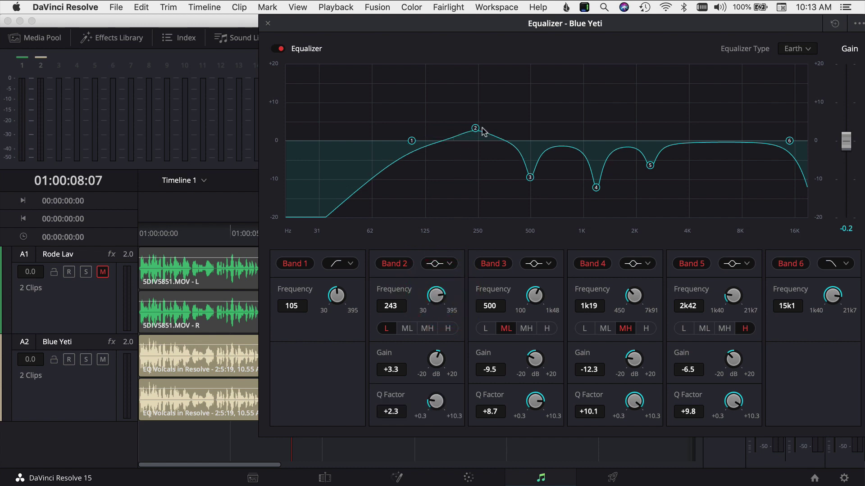
pyautogui.moveTo(475, 128); pyautogui.dragTo(463, 128)
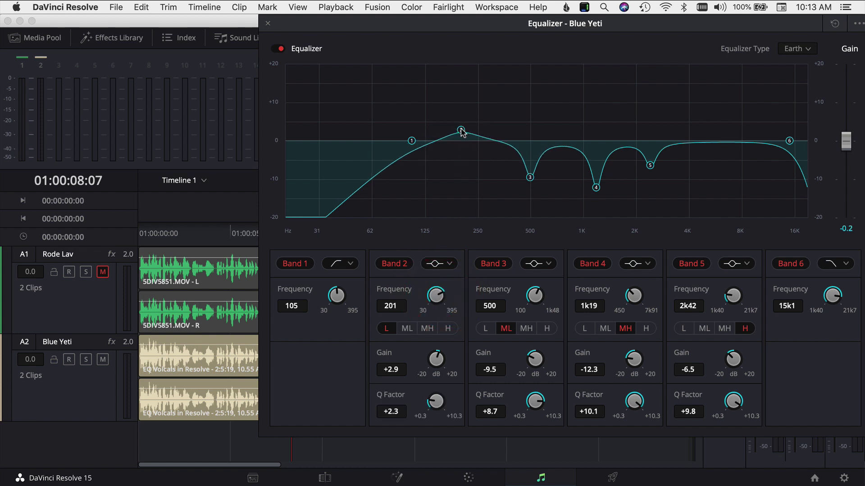
# While playing, tune Band 2 to 188 Hz, +4.4 dB, Q 1.8, and close the equalizer.
pyautogui.moveTo(145, 239); pyautogui.dragTo(124, 238)
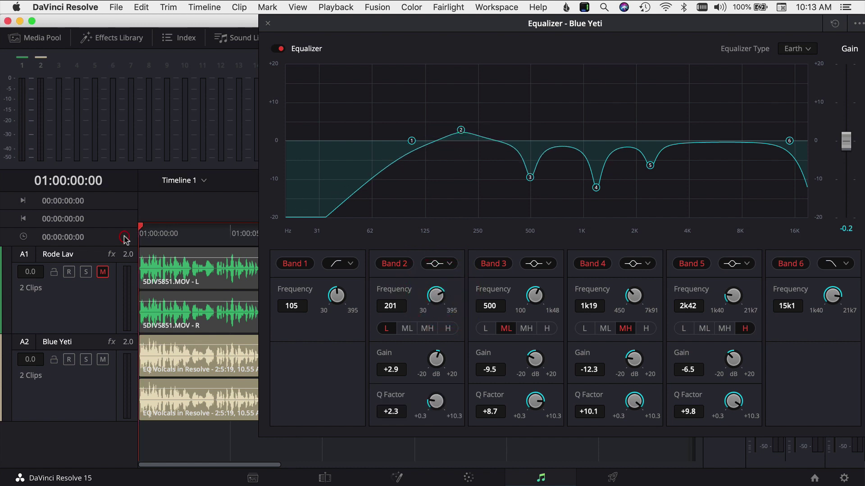
pyautogui.press('space')
pyautogui.moveTo(461, 130); pyautogui.dragTo(439, 127)
pyautogui.click(434, 401)
pyautogui.moveTo(434, 401); pyautogui.dragTo(418, 395)
pyautogui.moveTo(443, 126); pyautogui.dragTo(456, 123)
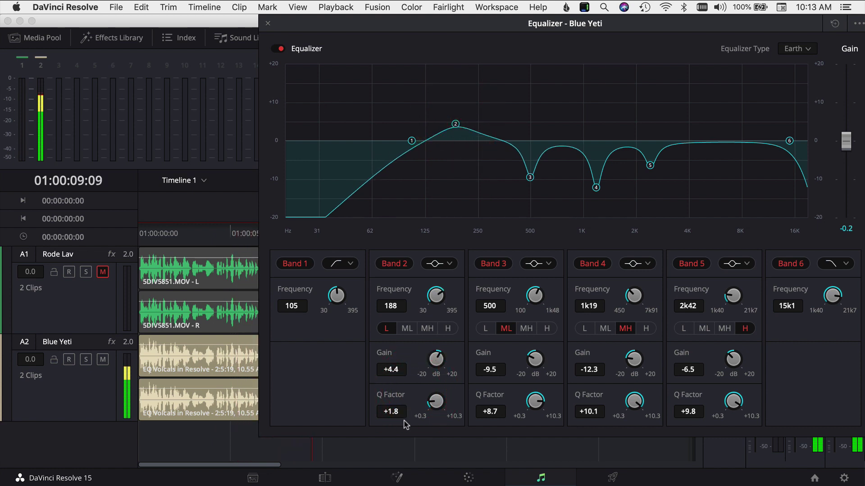
pyautogui.click(268, 24)
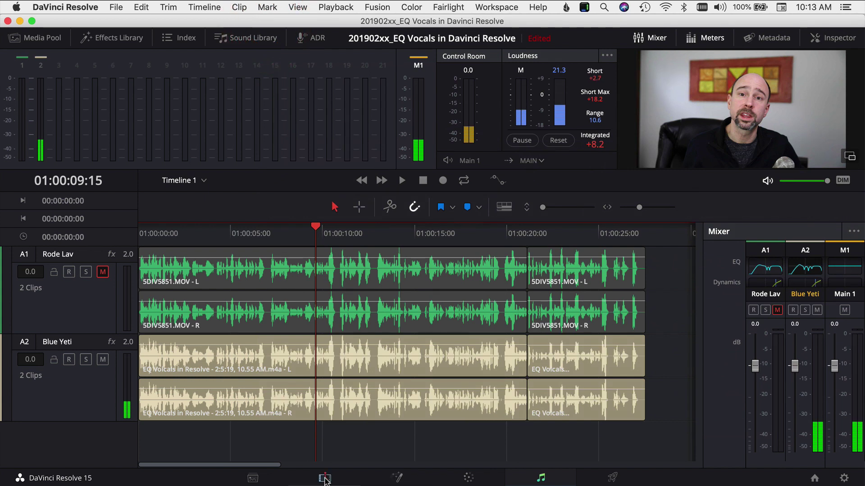
pyautogui.click(324, 478)
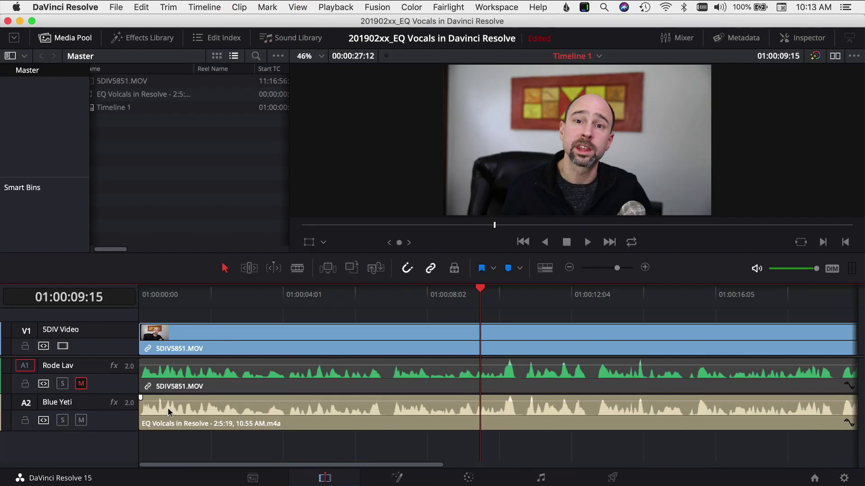
# Copy the Blue Yeti clip onto a new Audio 3 track and compare with each track muted.
pyautogui.moveTo(169, 411); pyautogui.dragTo(158, 458)
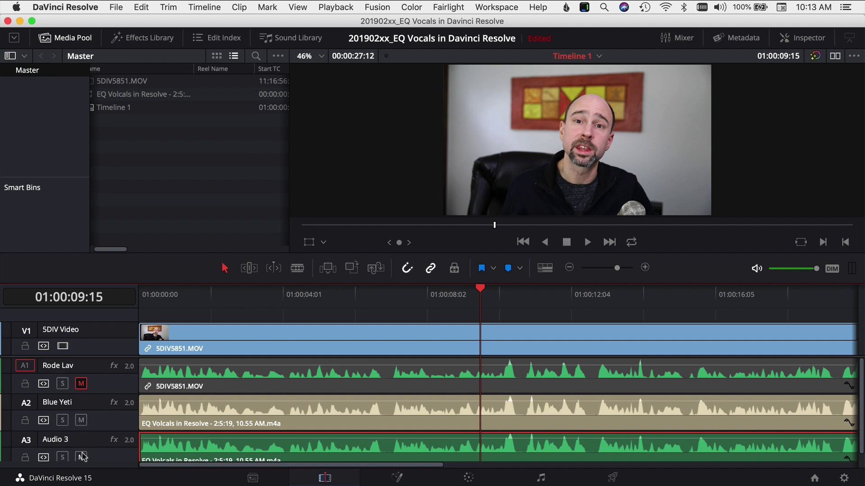
pyautogui.click(82, 420)
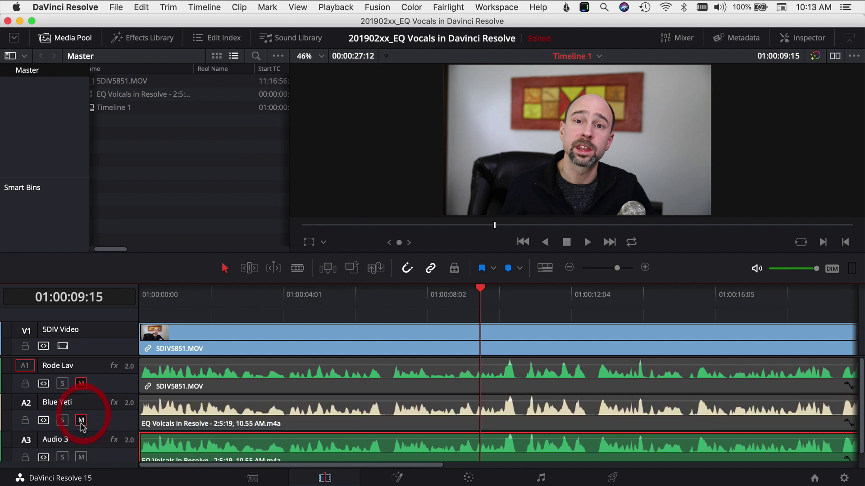
pyautogui.click(137, 304)
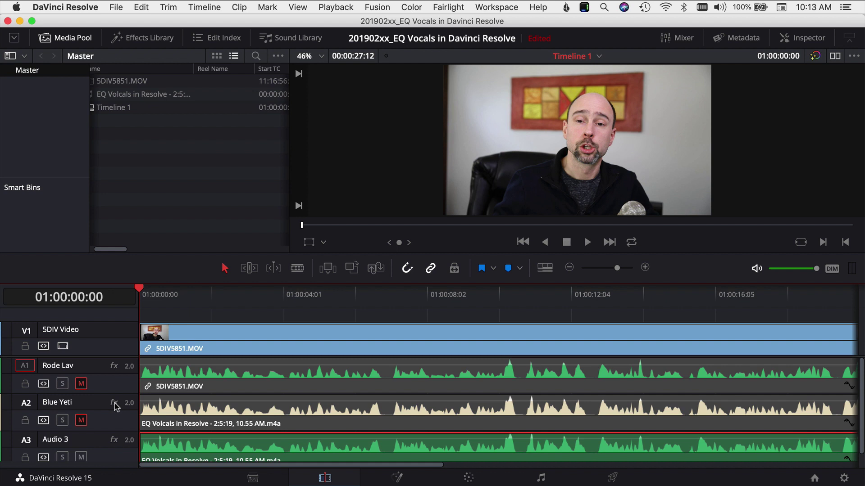
pyautogui.press('space')
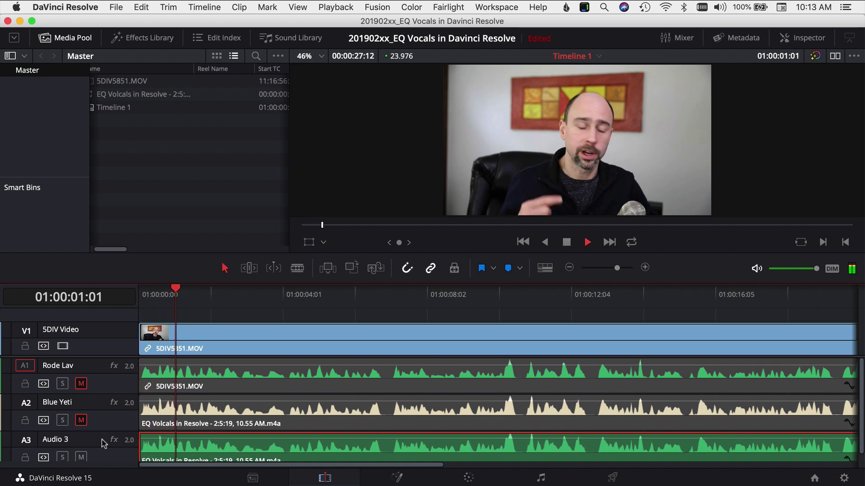
pyautogui.click(81, 457)
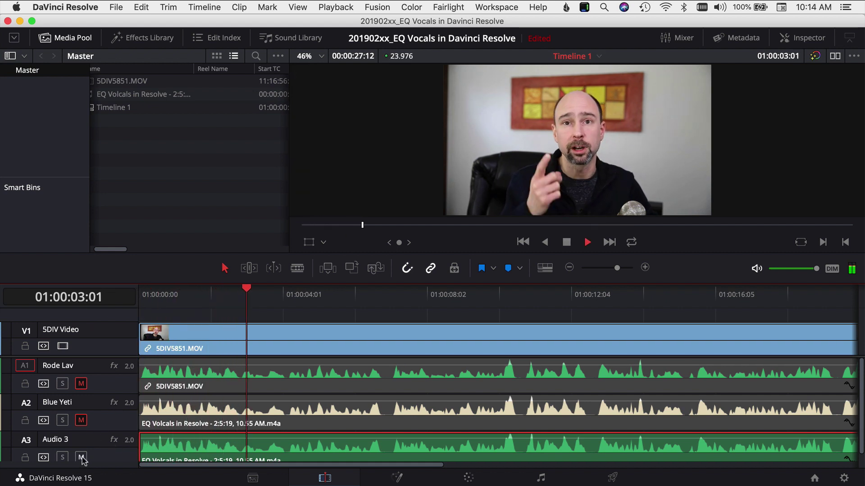
pyautogui.press('space')
# Unmute both tracks, solo Blue Yeti over Audio 3 during playback, and return to Fairlight.
pyautogui.click(80, 423)
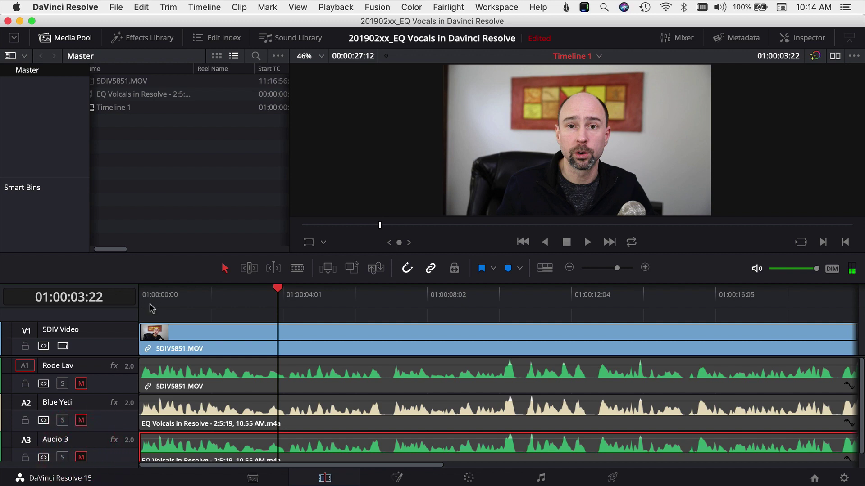
pyautogui.press('Home')
pyautogui.click(81, 421)
pyautogui.press('space')
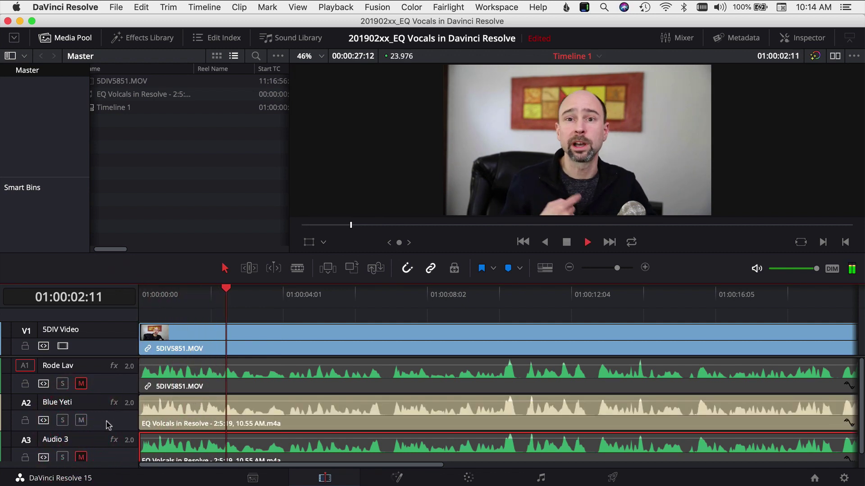
pyautogui.click(81, 457)
pyautogui.click(62, 457)
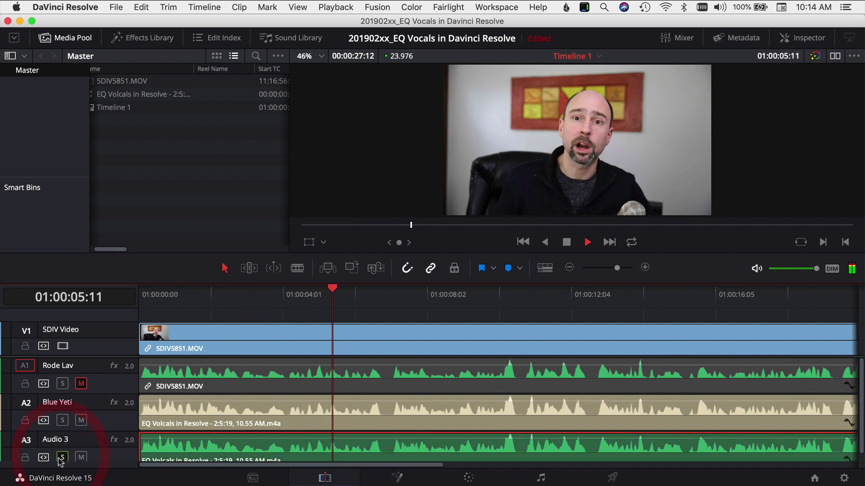
pyautogui.click(62, 421)
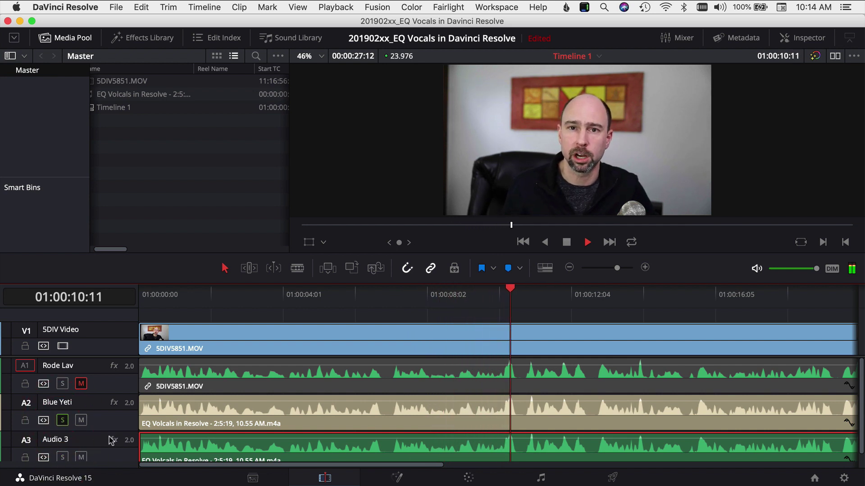
pyautogui.press('space')
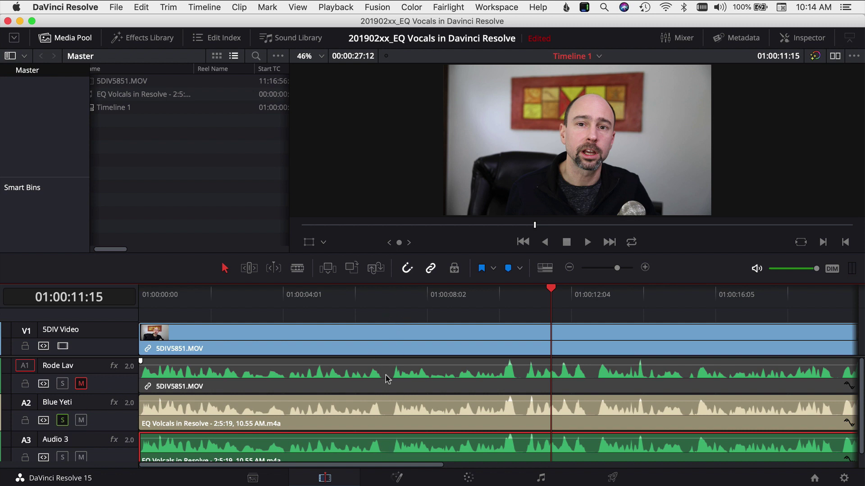
pyautogui.click(541, 478)
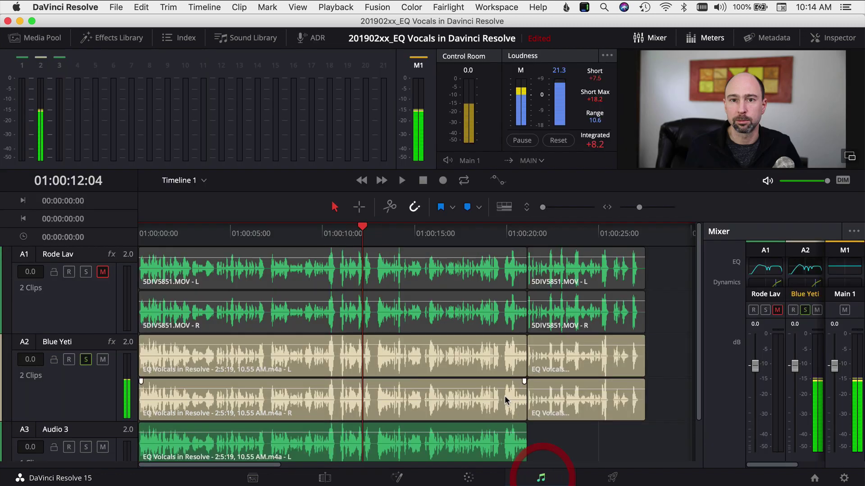